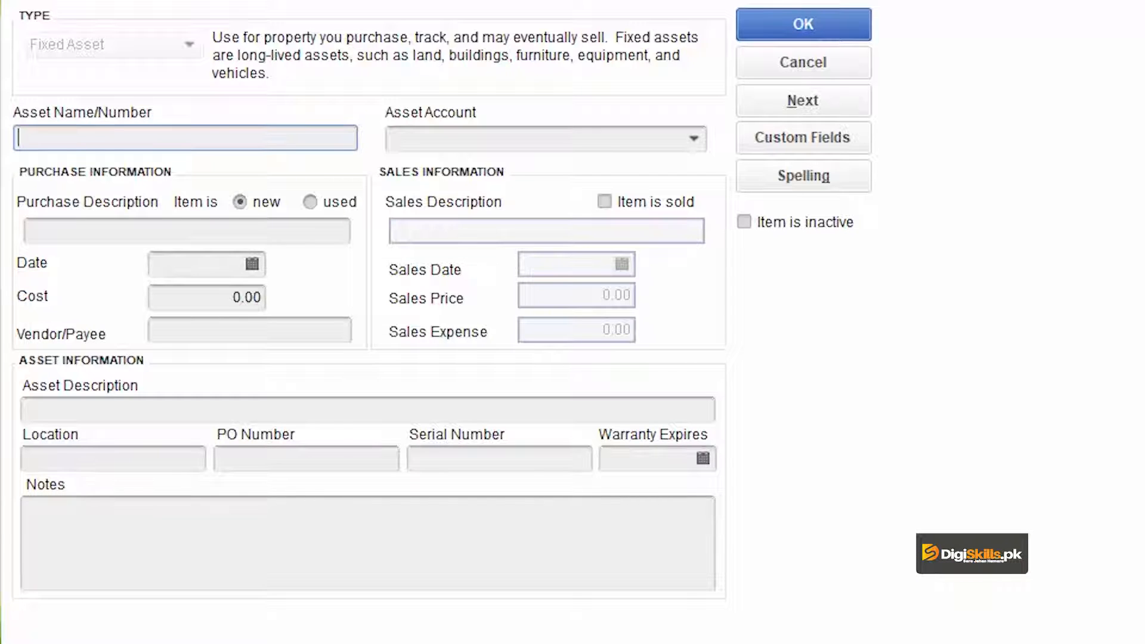
Name the new fixed asset Cement Mixer and assign it to the 15300 · Construction Equipment asset account
type("Cement Mixer")
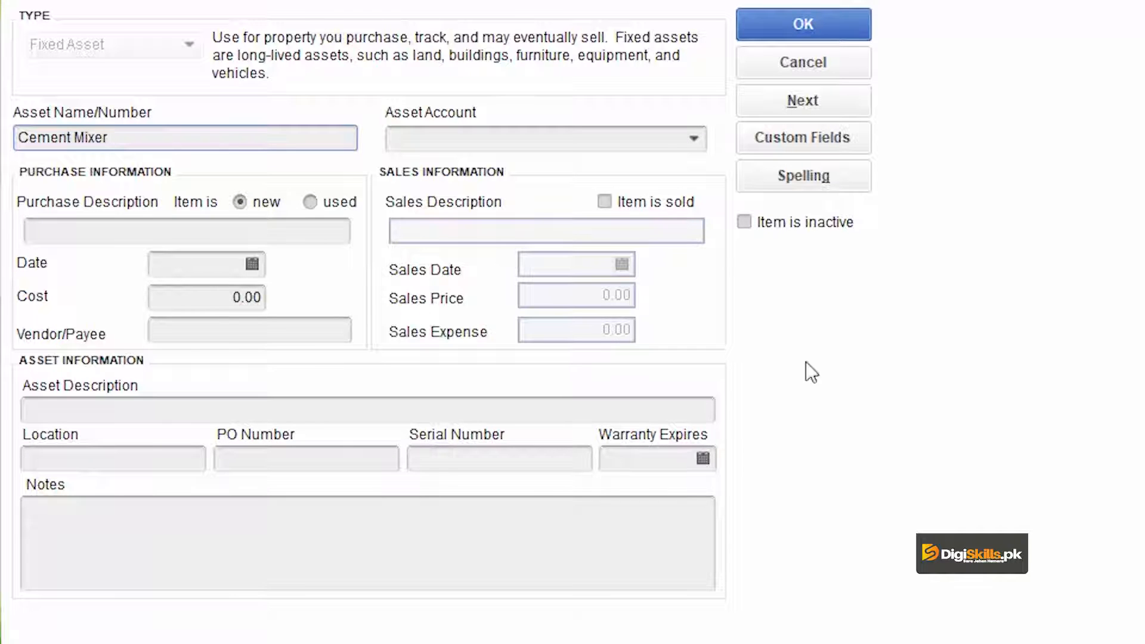
left_click(692, 141)
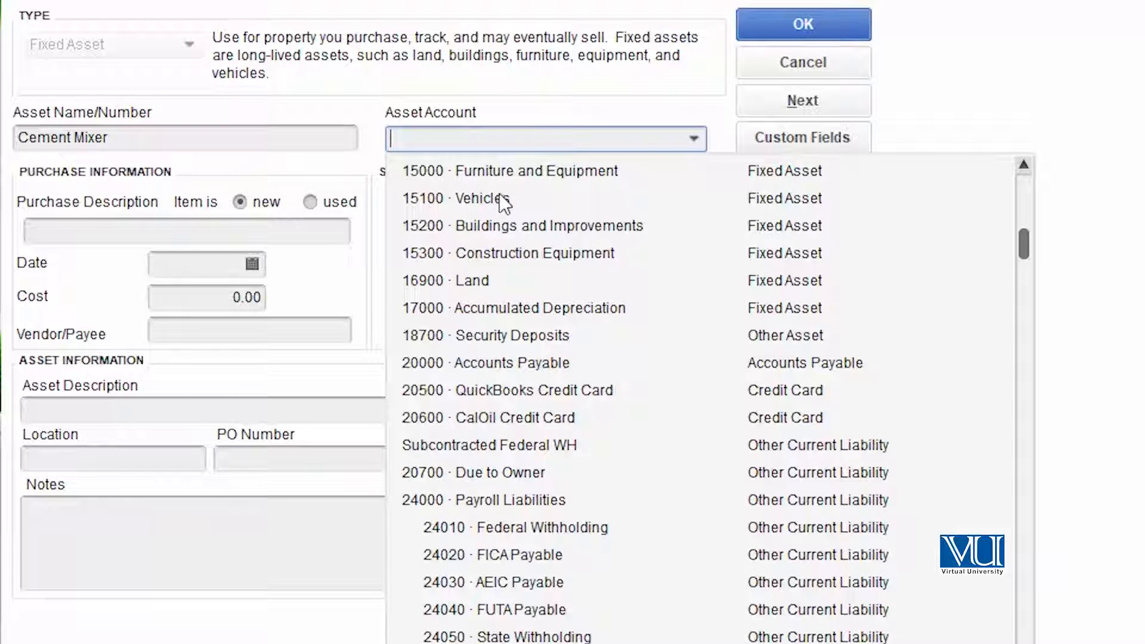
left_click(522, 256)
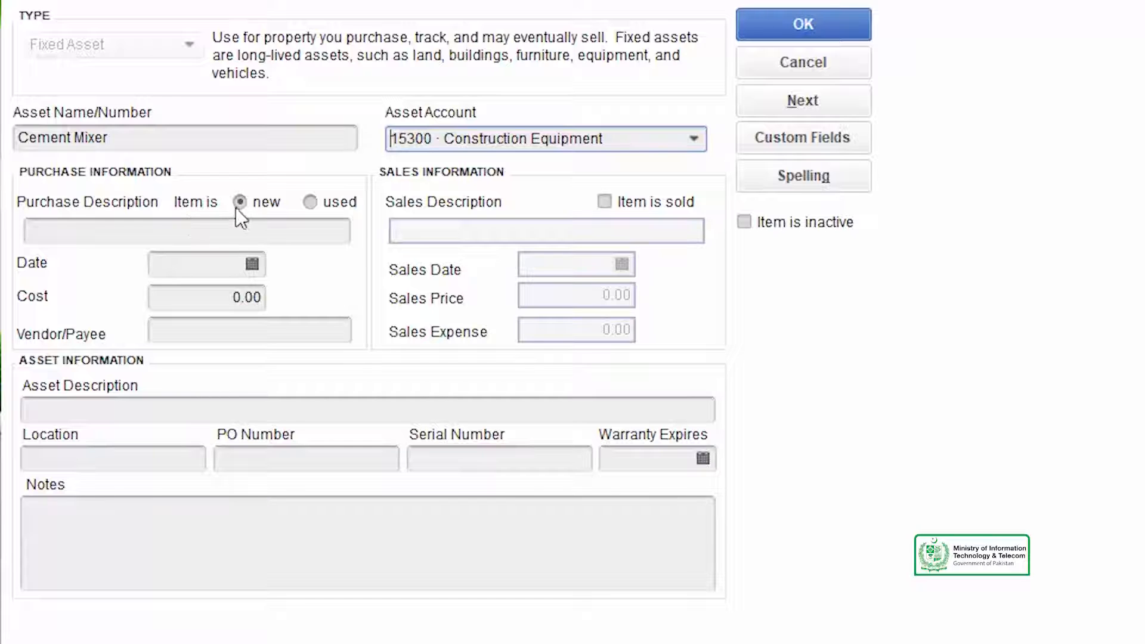
Enter Cement Mixer Red as the purchase description and set the purchase date to 12/15/2020
left_click(248, 231)
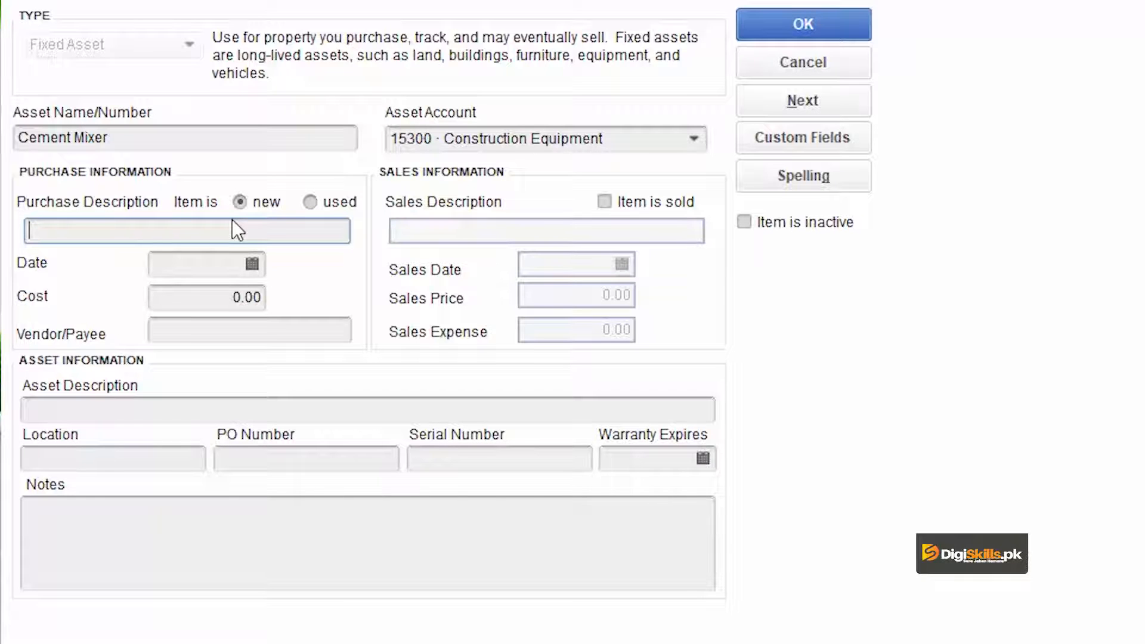
type("Cement Mixer Red")
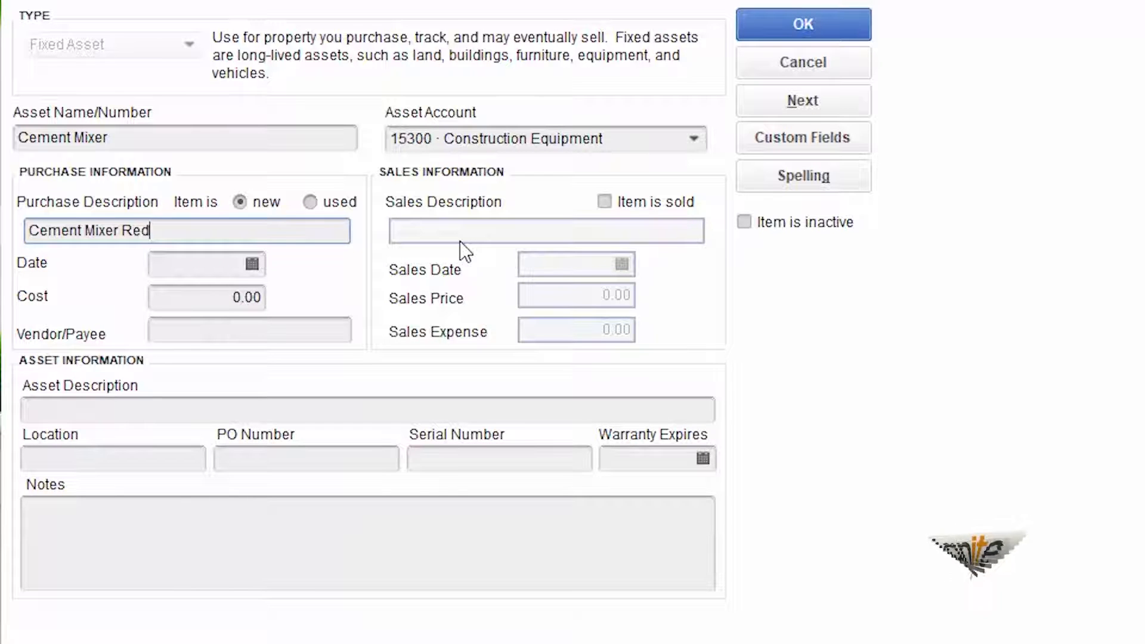
left_click(250, 269)
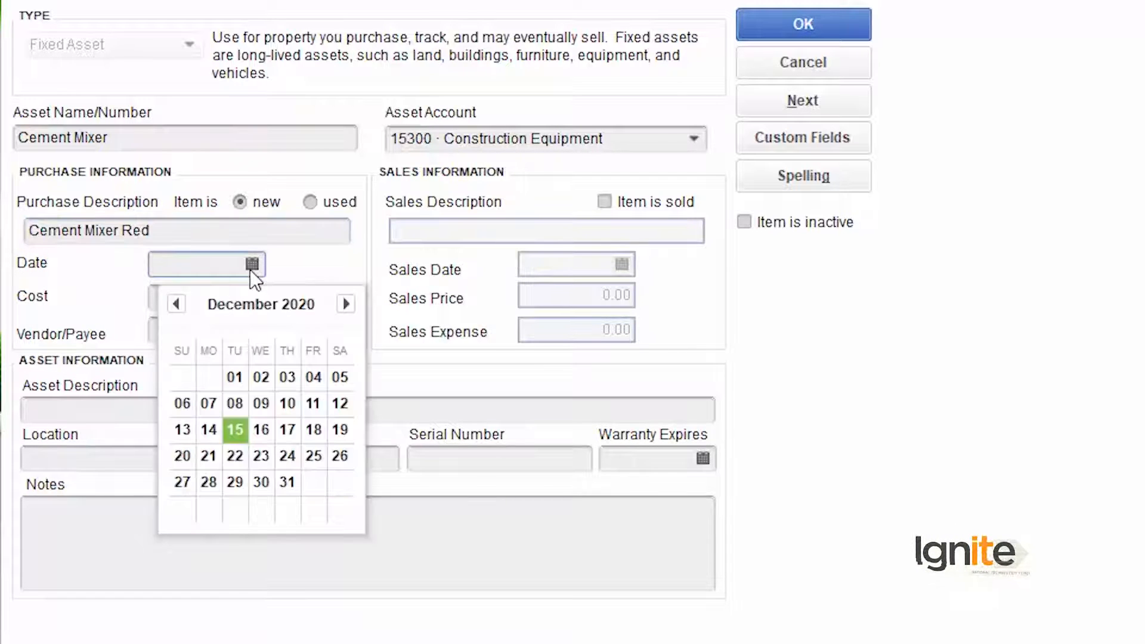
left_click(234, 430)
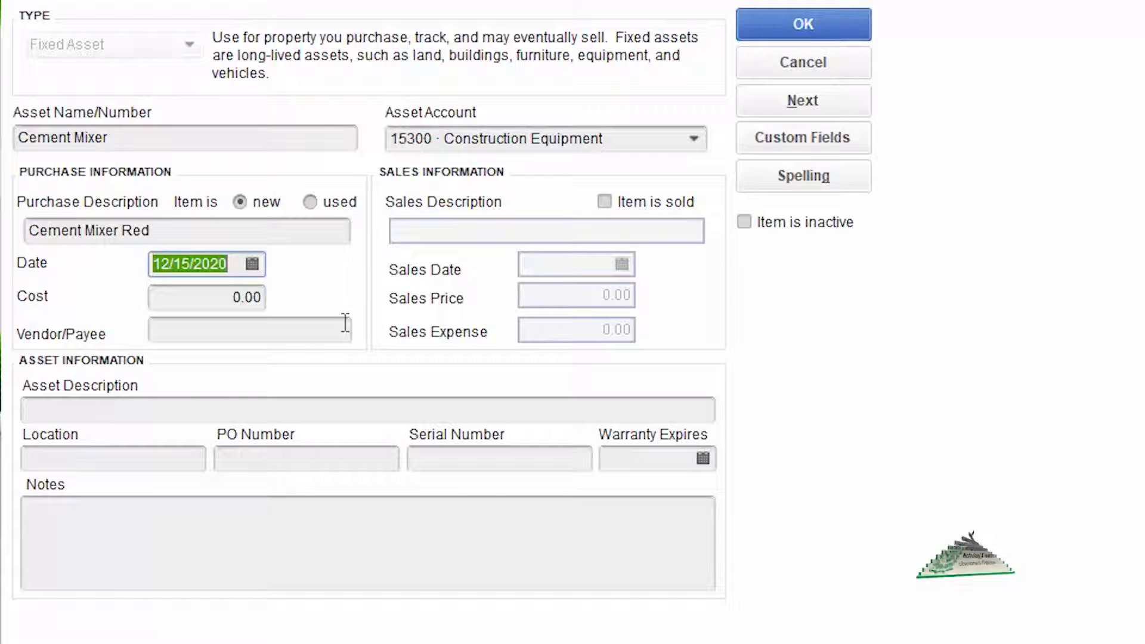
Set the purchase cost to 250,000.00 and enter Construction Equip. as the vendor/payee
left_click(229, 298)
key("Delete")
type("250000")
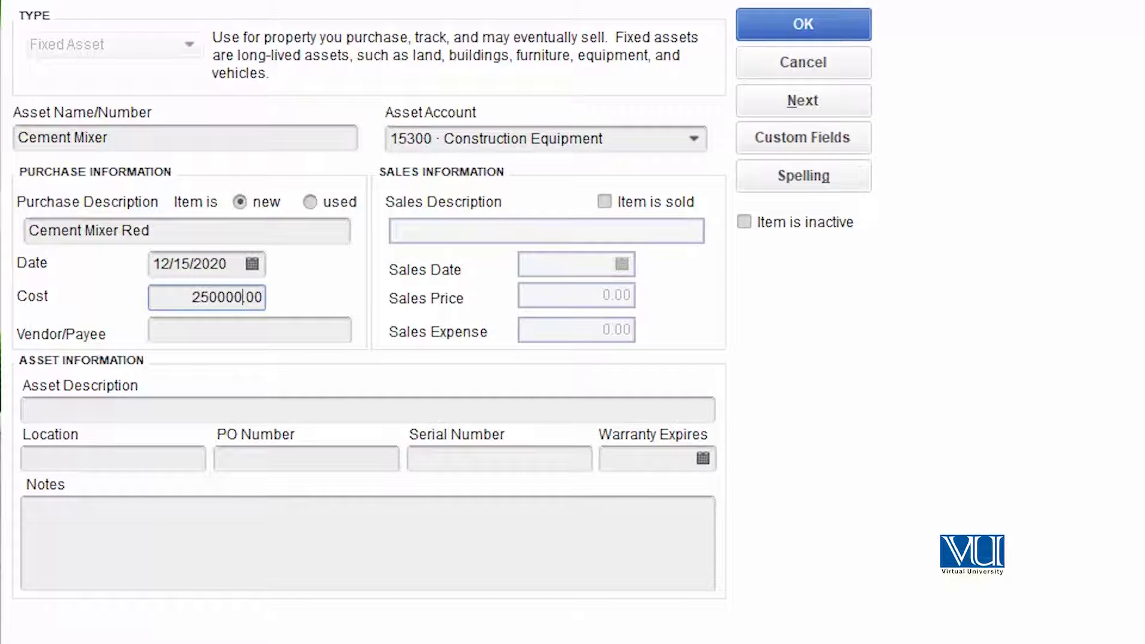
left_click(296, 331)
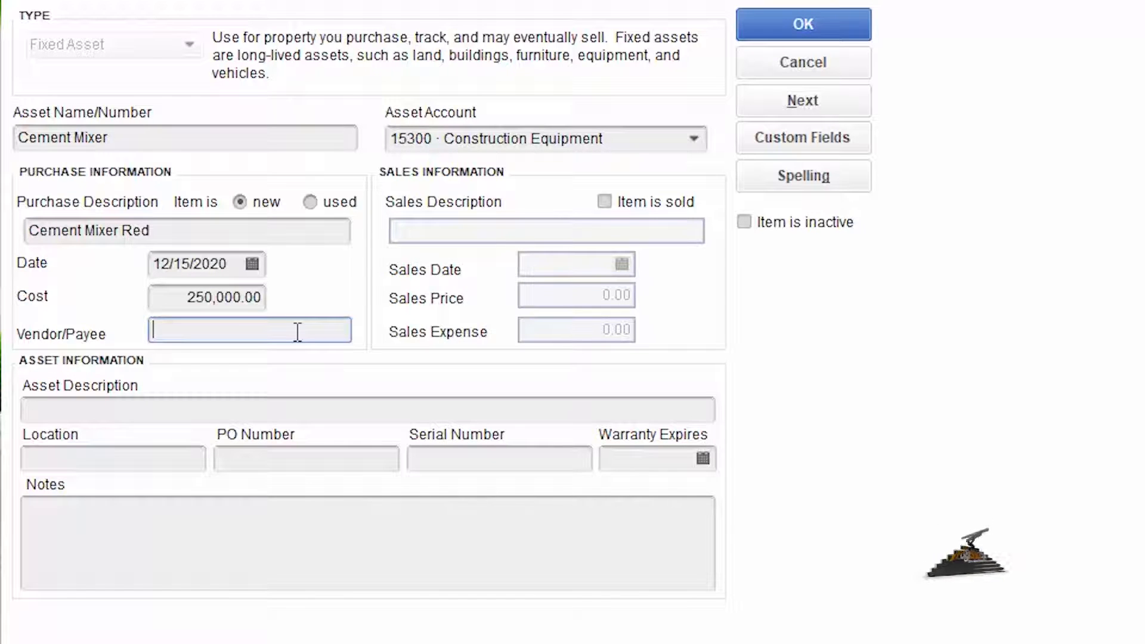
type("Construction ")
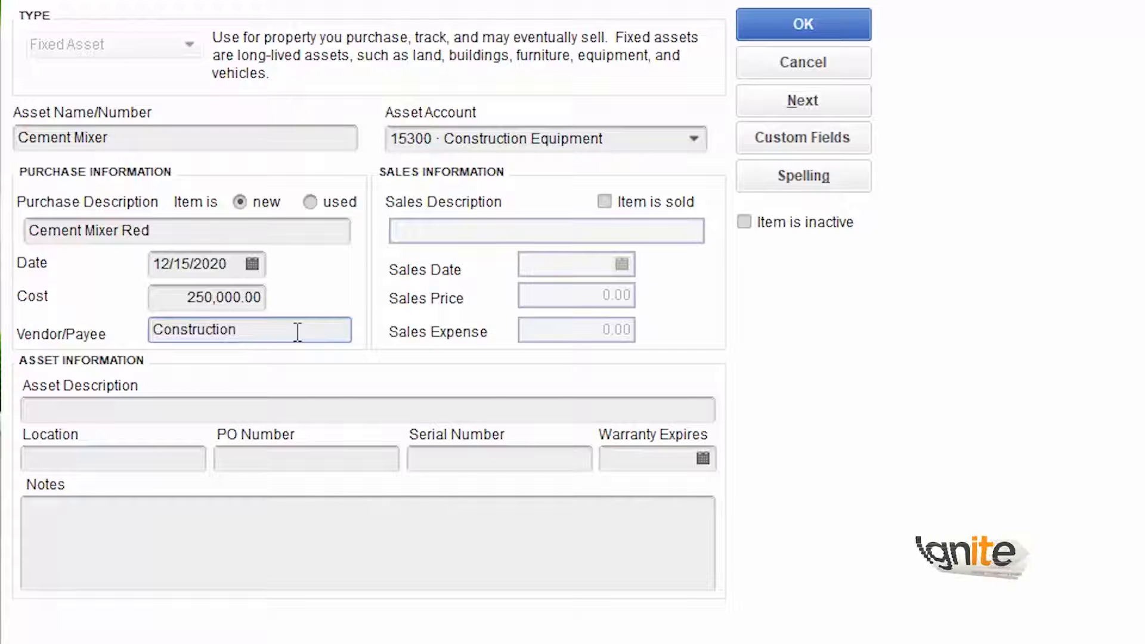
type("Equip")
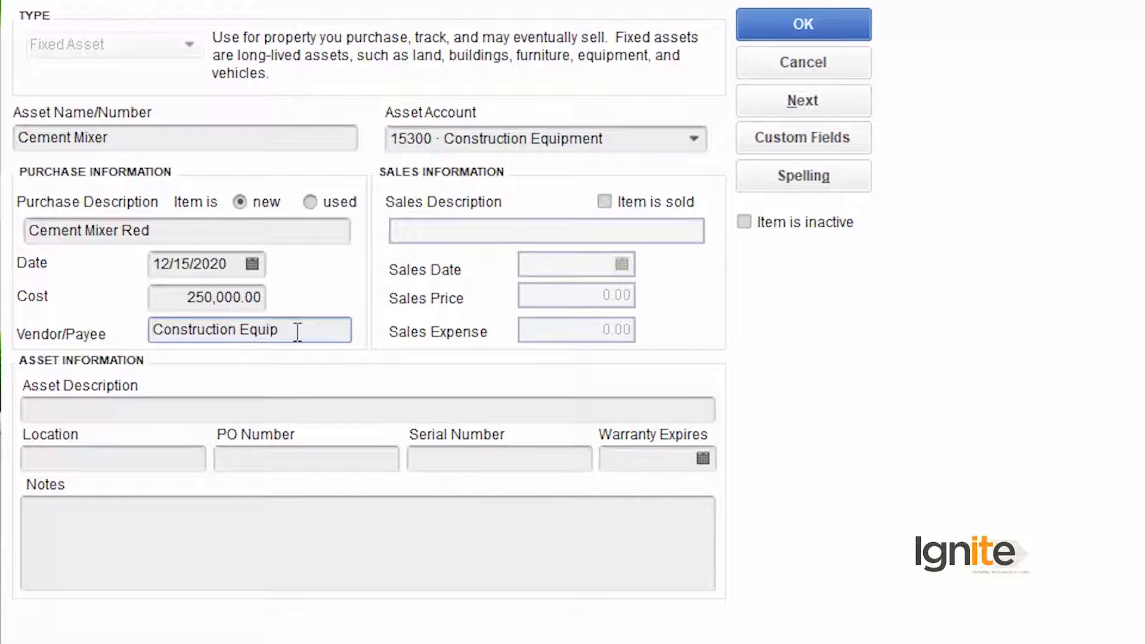
type(".")
Describe the asset as "Cement Mixer assigned to Team A" and set its location to Warehouse 1
left_click(149, 405)
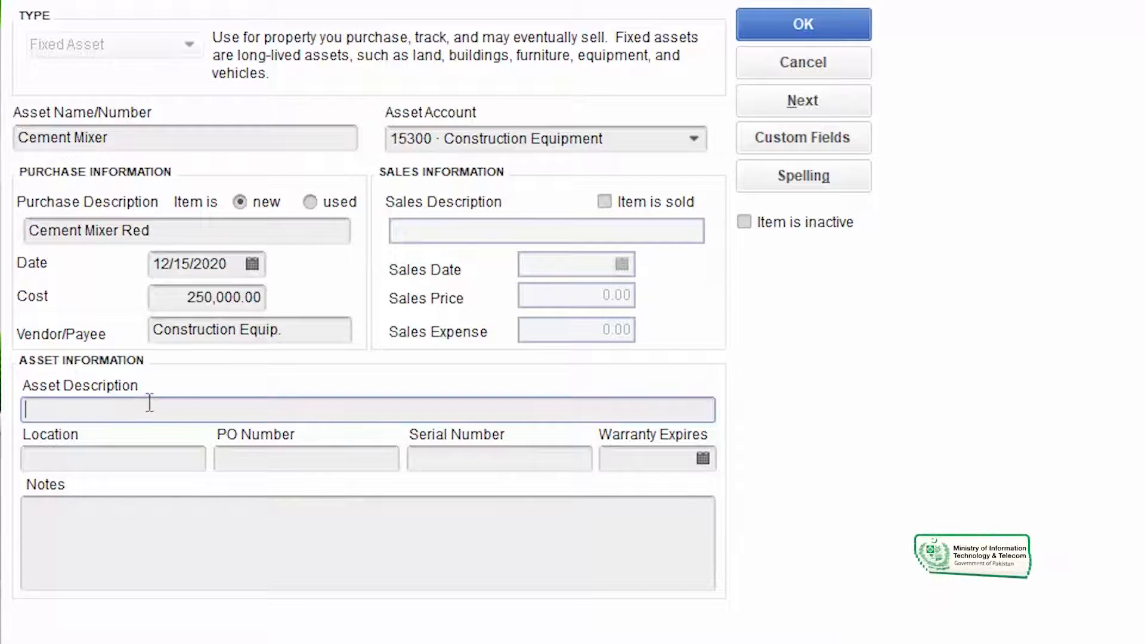
type("Cement Mixer assigned to Team A")
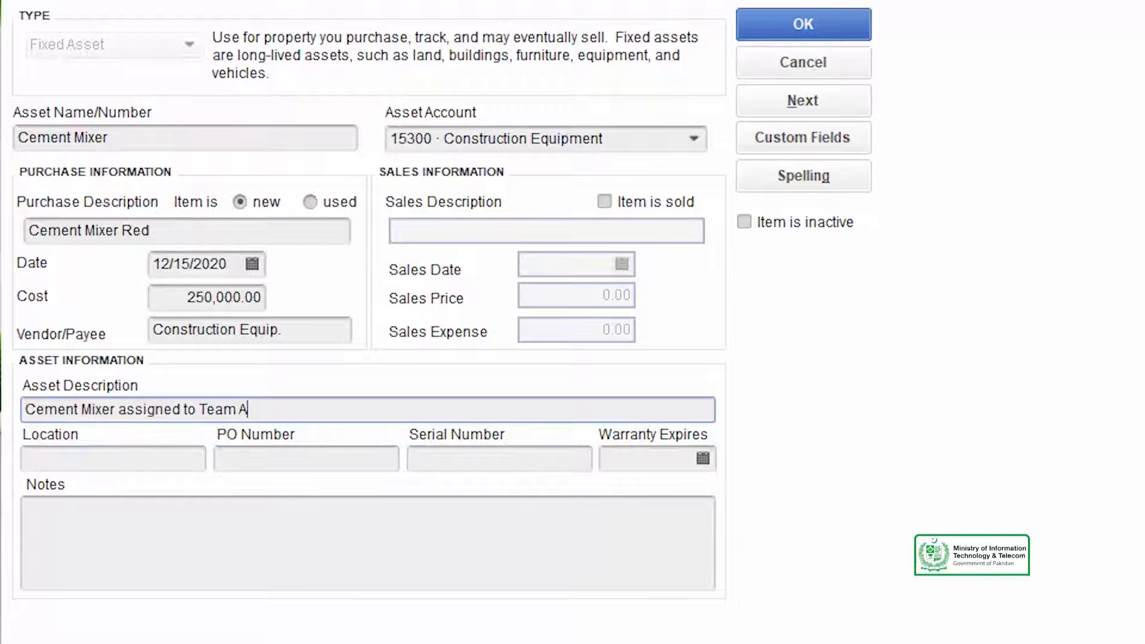
left_click(167, 457)
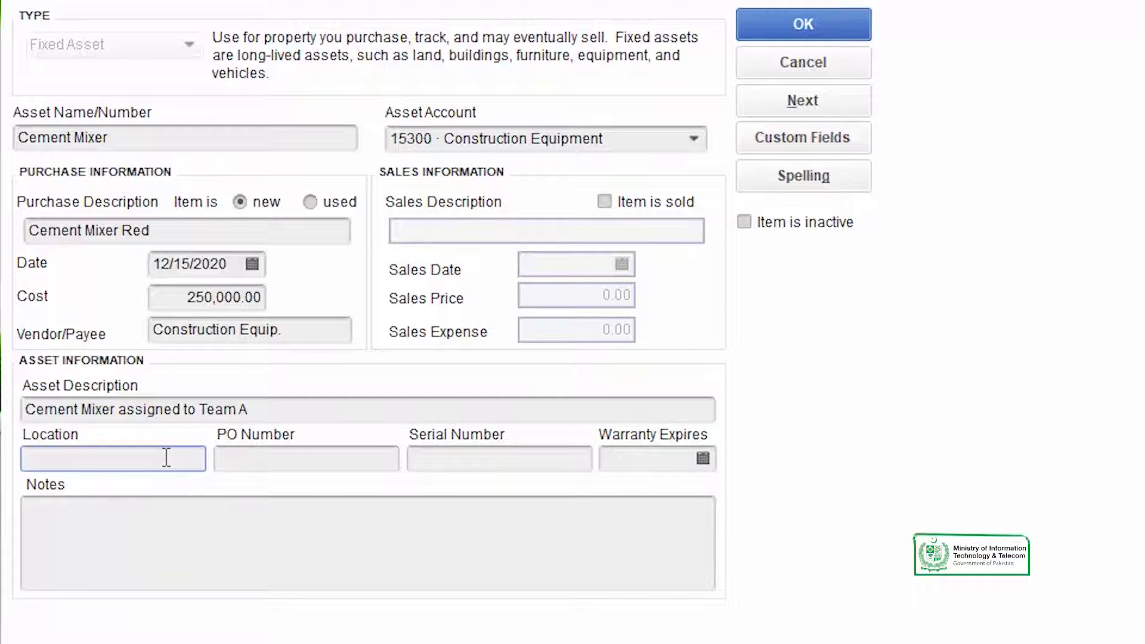
type("Warehouse 1")
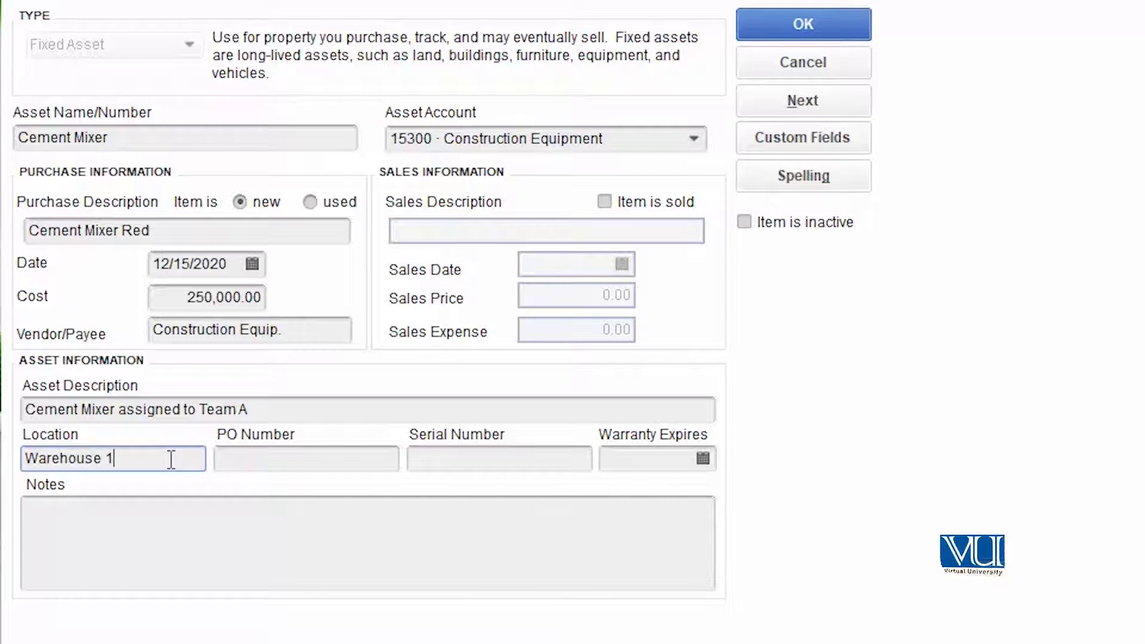
Fill in the asset's purchase order number and serial number
left_click(255, 458)
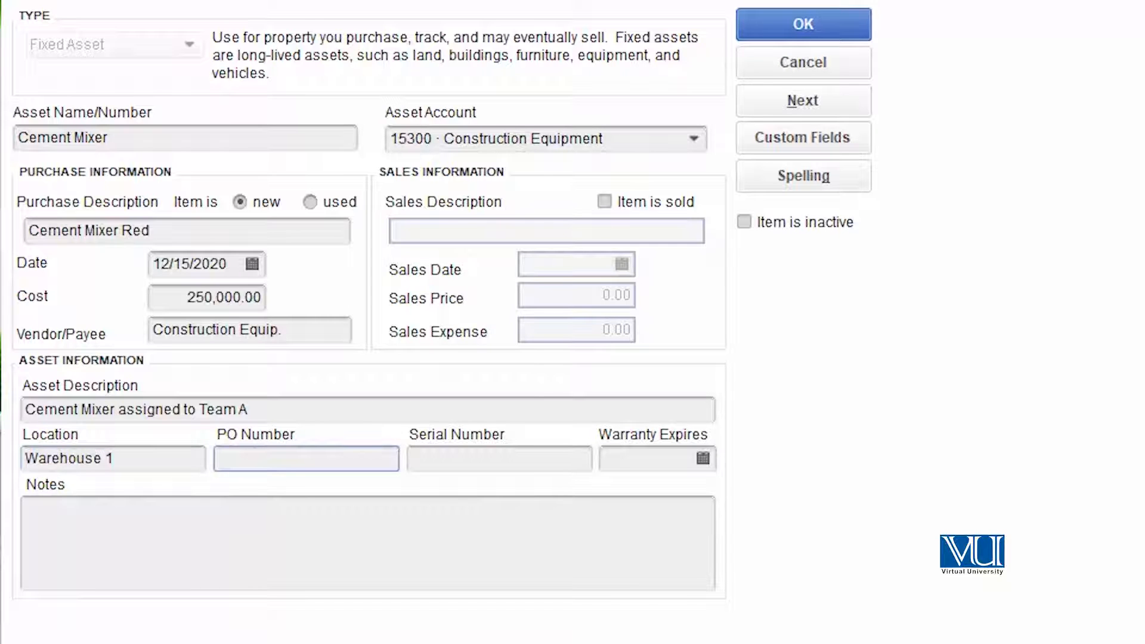
type("123456")
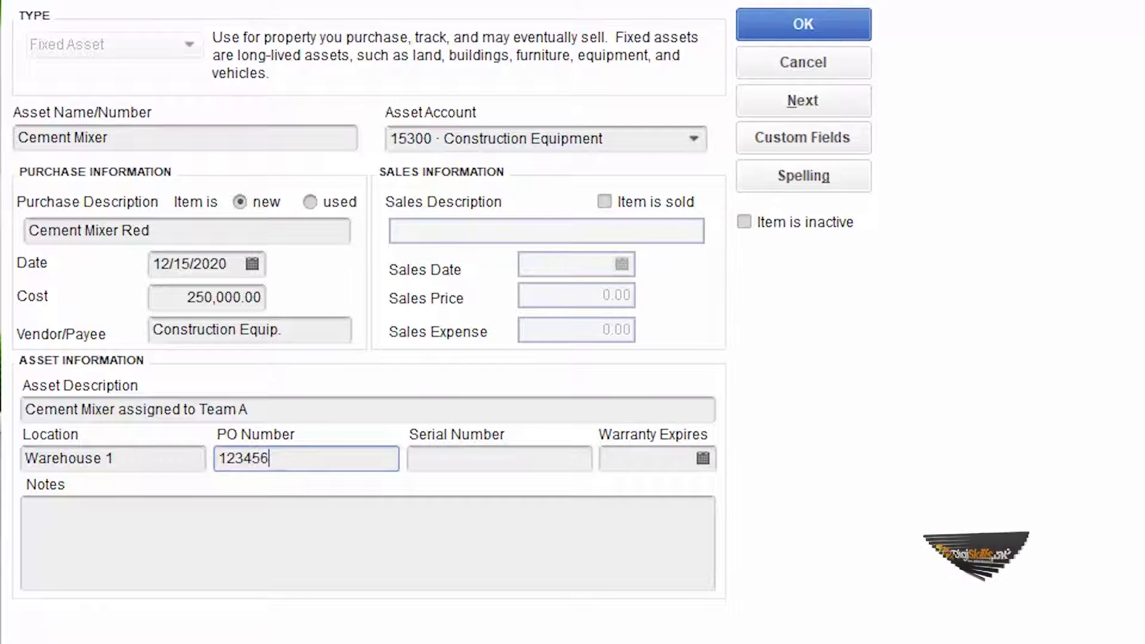
left_click(461, 458)
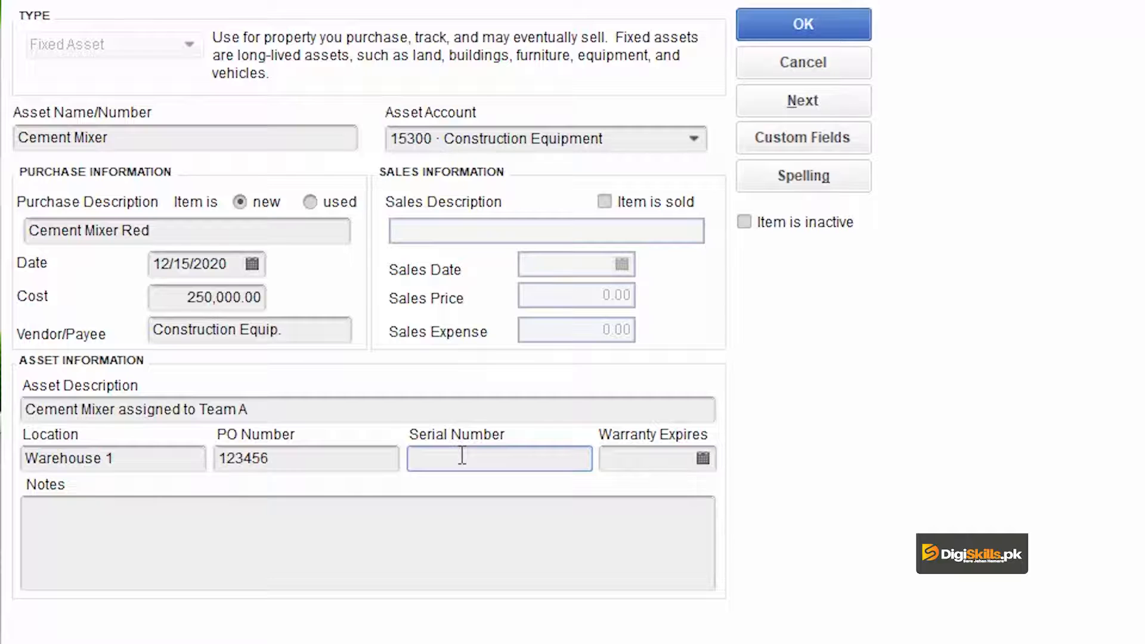
type("01234567")
Set the asset's warranty expiry date to 12/15/2021, one year after the purchase date
left_click(702, 458)
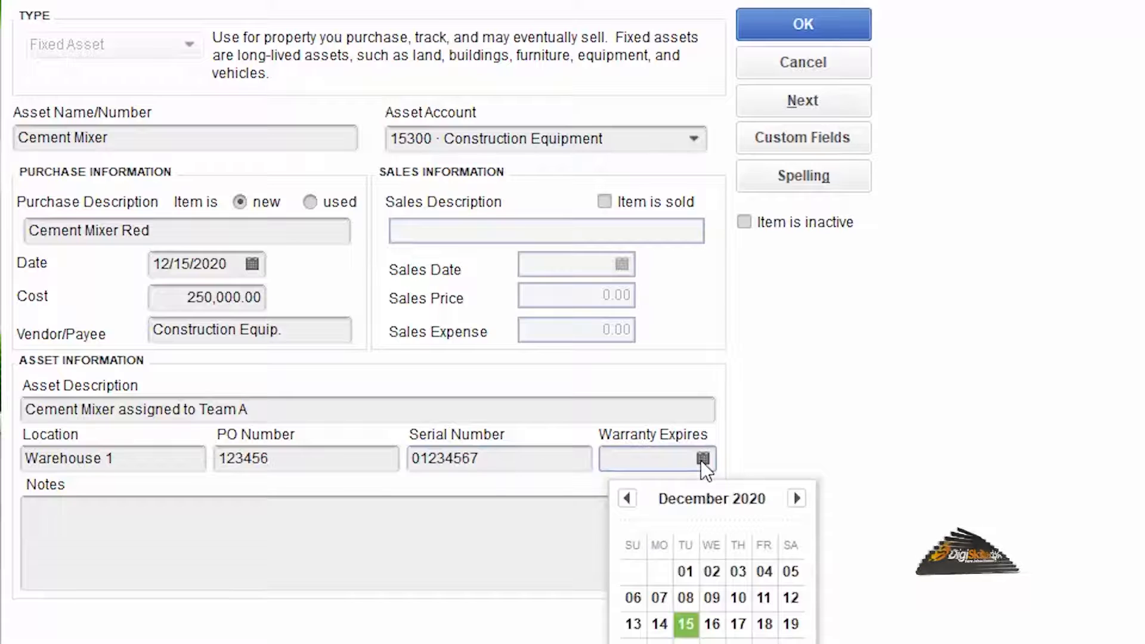
left_click(797, 498)
left_click(797, 499)
left_click(797, 498)
left_click(797, 498)
left_click(798, 498)
left_click(797, 498)
left_click(797, 498)
left_click(798, 498)
left_click(798, 498)
left_click(798, 498)
left_click(797, 498)
left_click(797, 498)
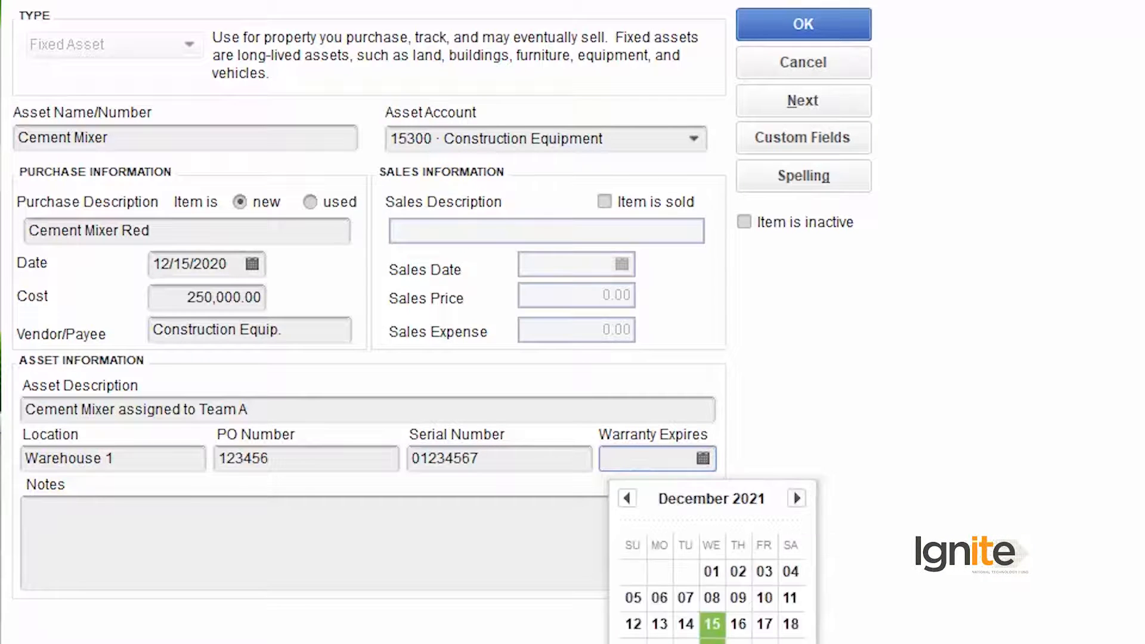
left_click(711, 635)
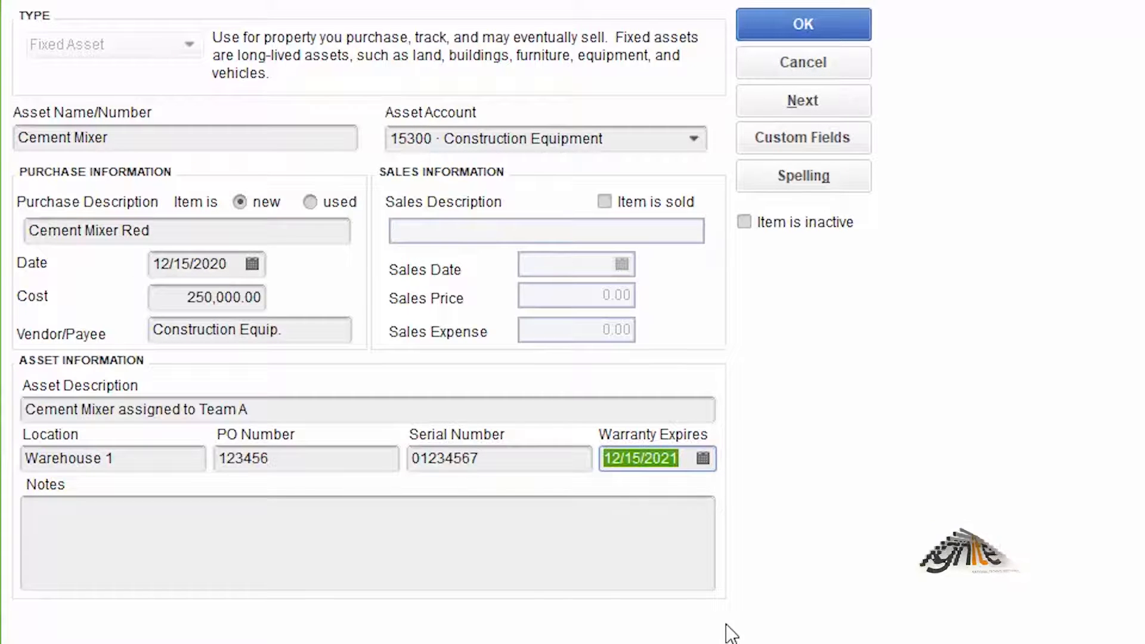
left_click(377, 546)
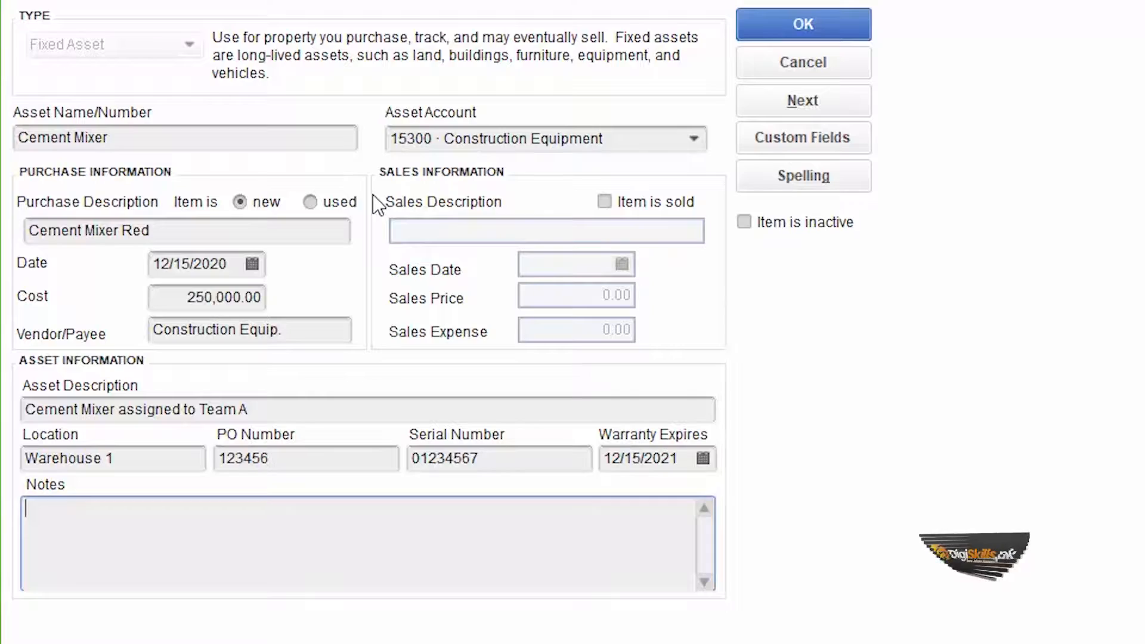
Save the new fixed asset and widen the Name column of the fixed asset list to show full names
left_click(803, 26)
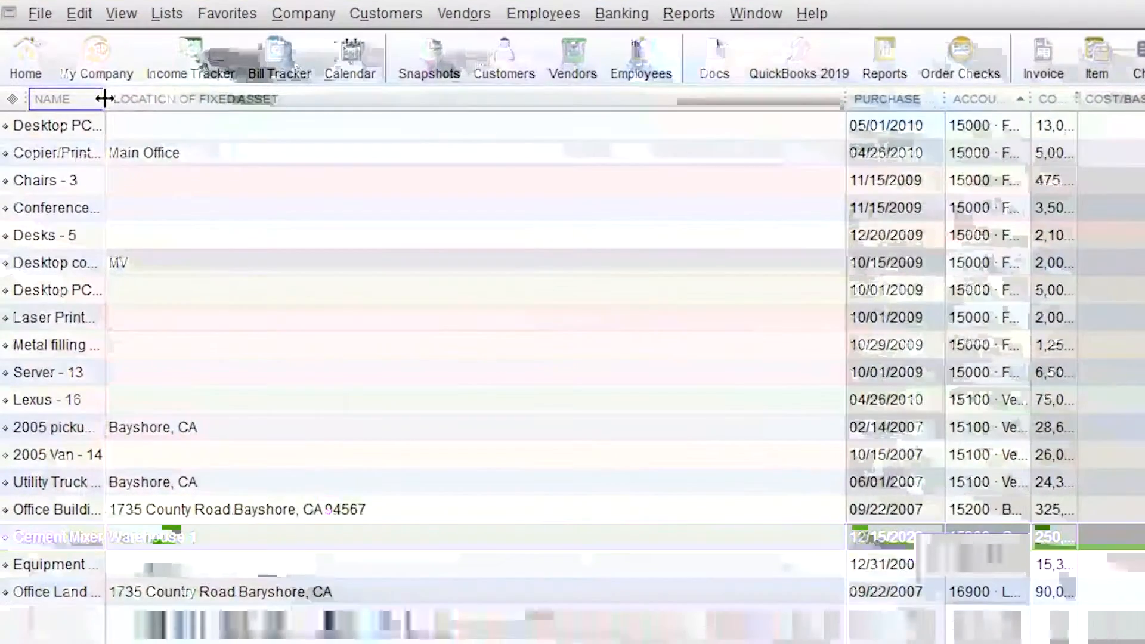
left_click_drag(57, 69, 115, 88)
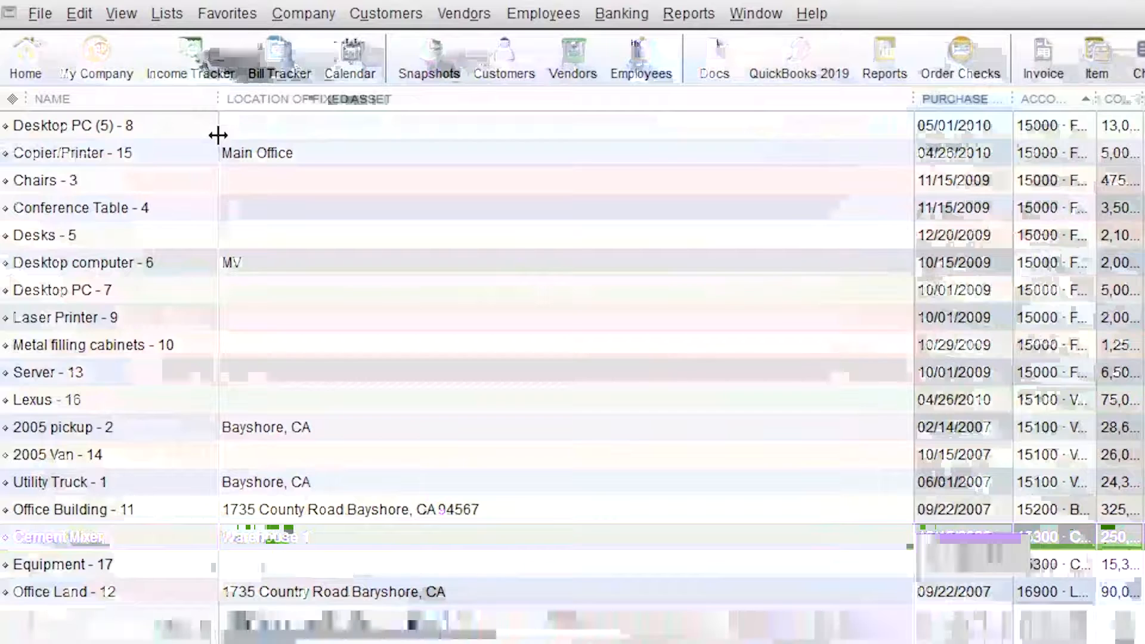